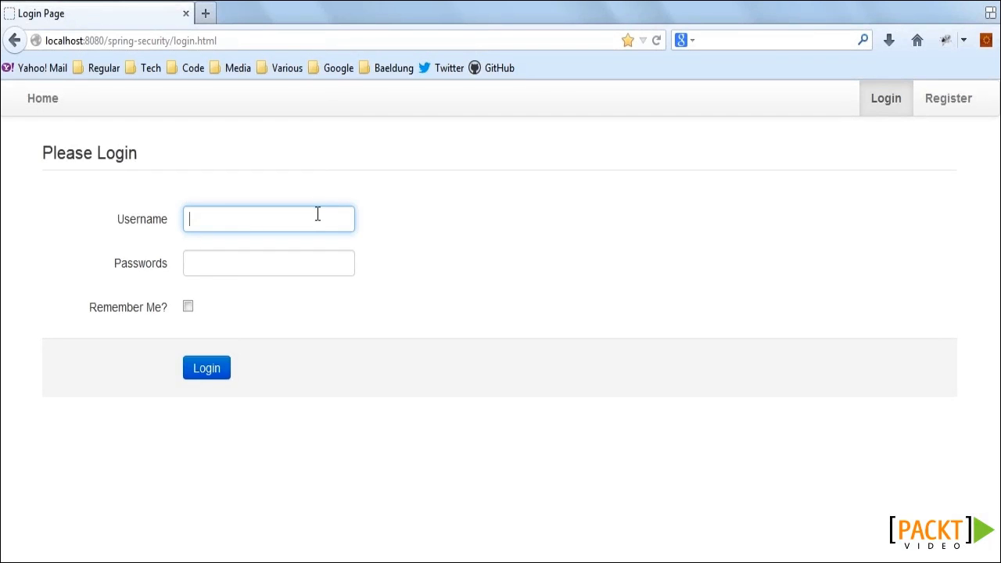
Step: Log in with the saved admin account and view someUser01 on the Admin Users page
{"action": "left_click", "coordinate": [318, 215]}
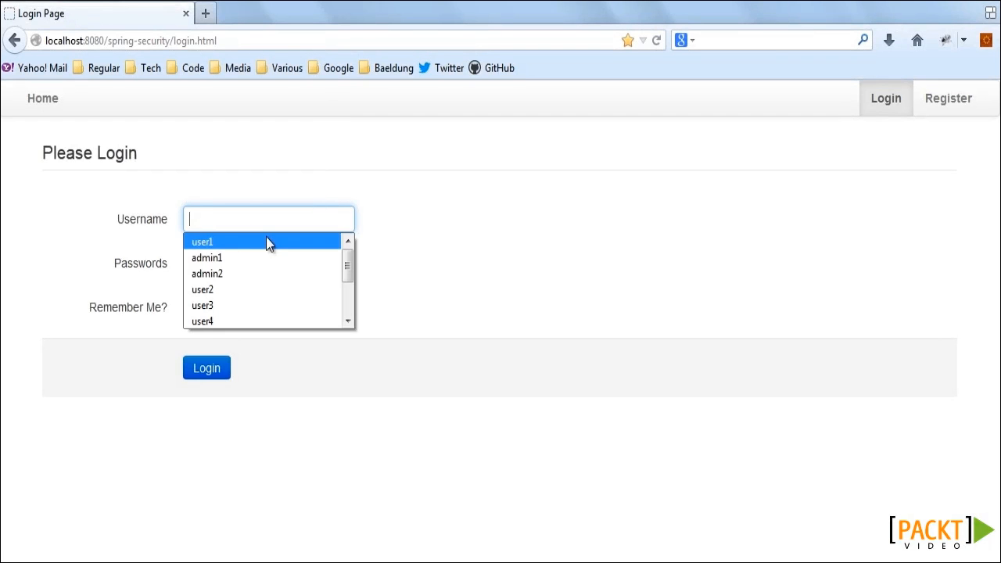
{"action": "left_click", "coordinate": [227, 261]}
{"action": "left_click", "coordinate": [206, 367]}
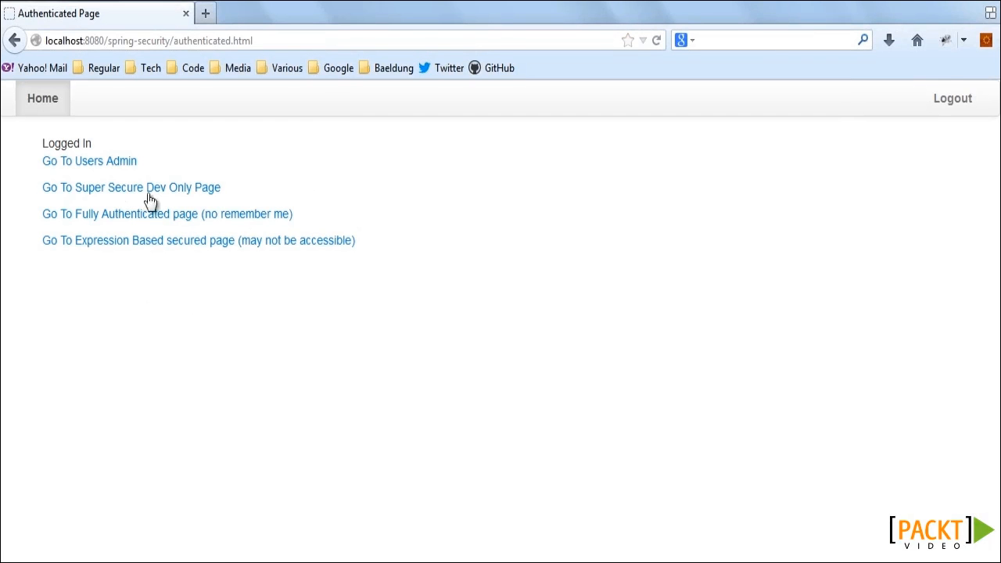
{"action": "left_click", "coordinate": [117, 161]}
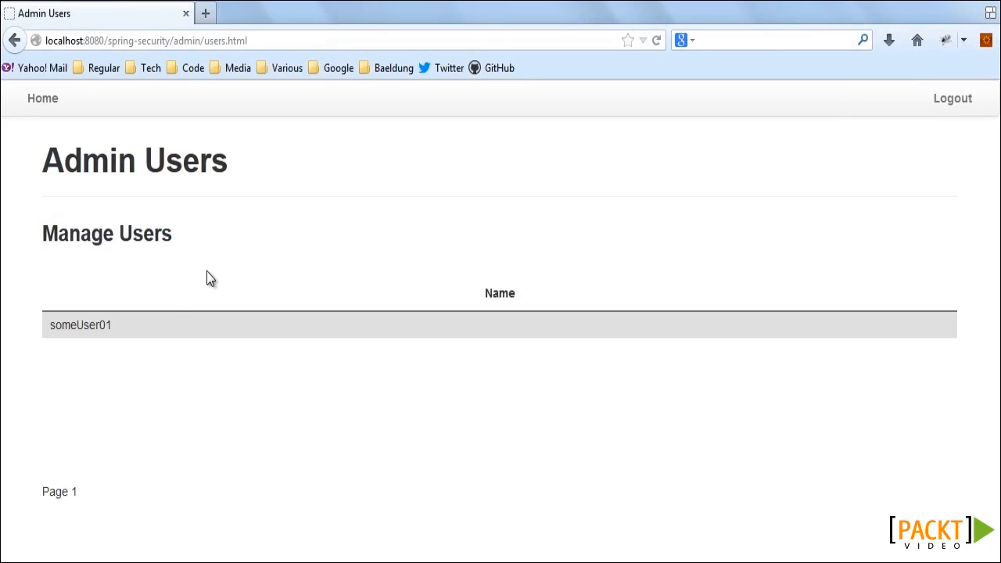
{"action": "double_click", "coordinate": [97, 323]}
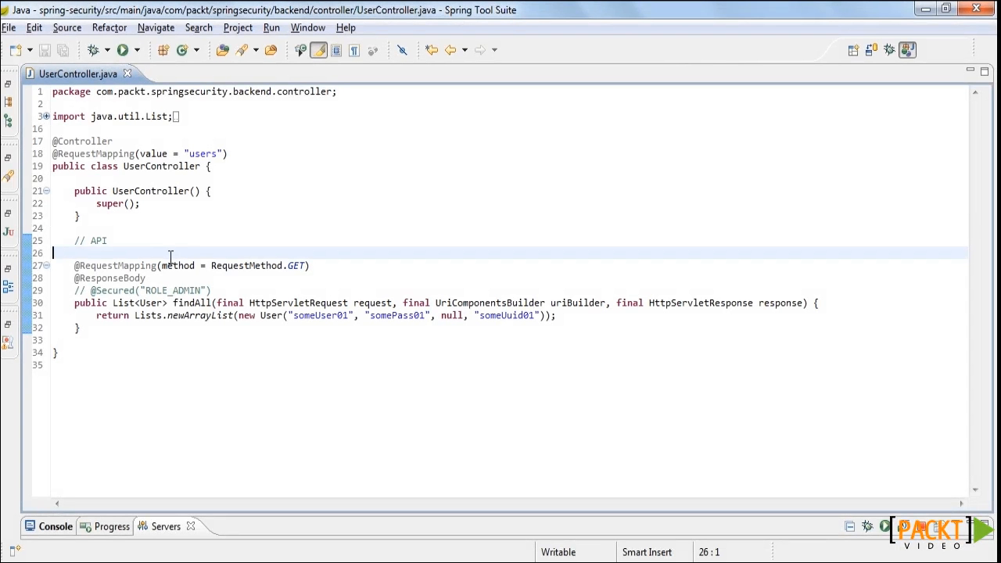
{"action": "left_click", "coordinate": [79, 290]}
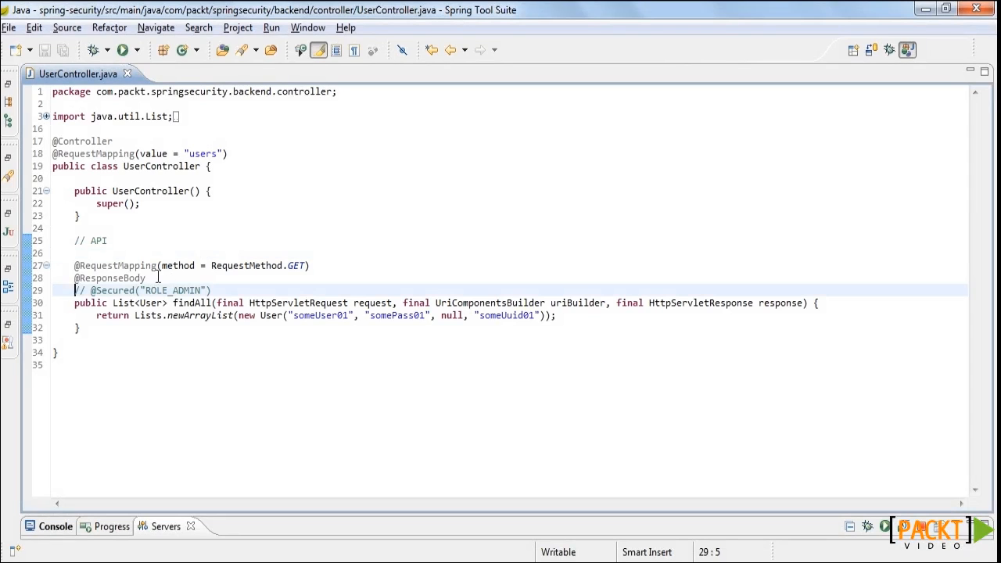
{"action": "key", "text": "shift+End"}
{"action": "key", "text": "ctrl+slash"}
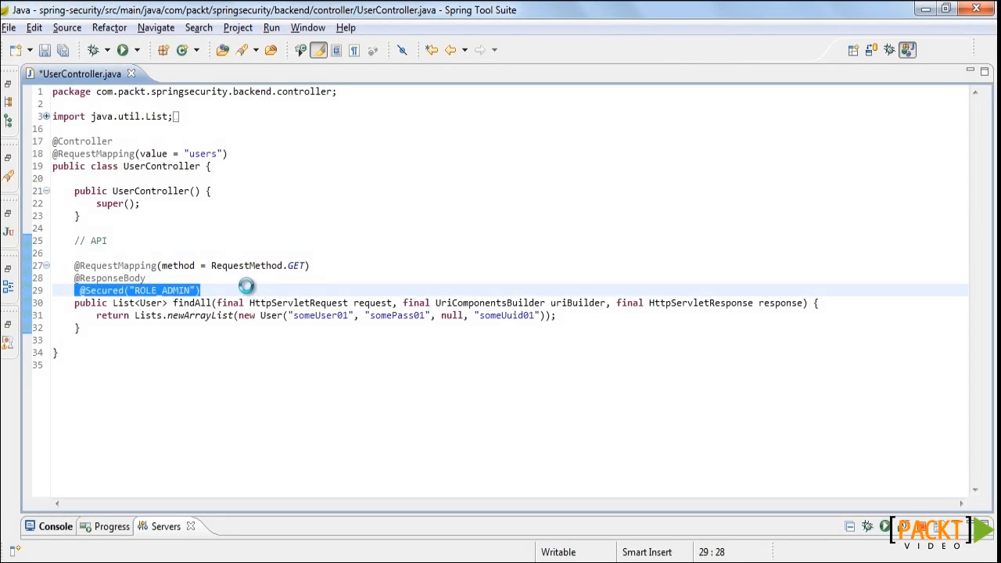
{"action": "key", "text": "ctrl+s"}
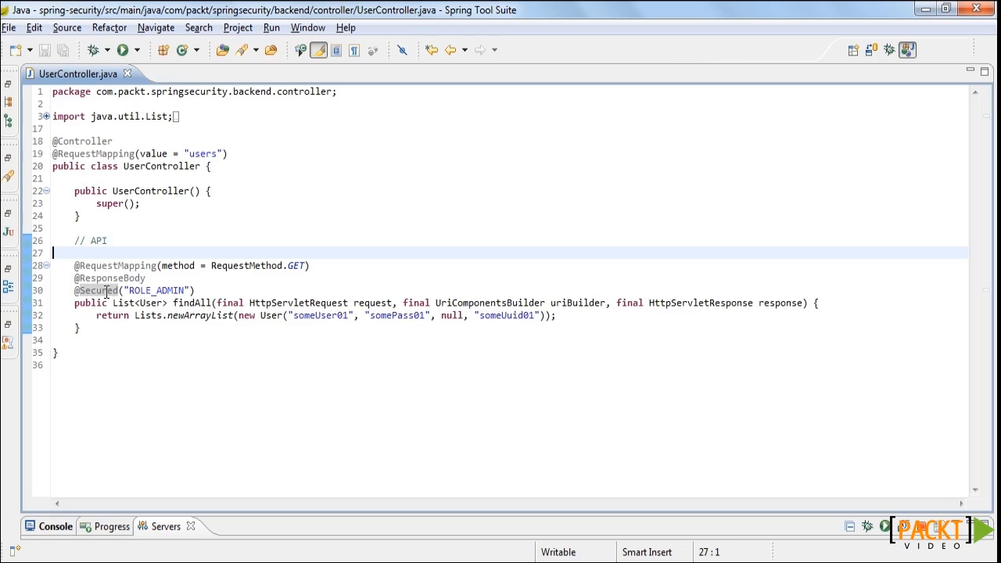
{"action": "double_click", "coordinate": [96, 290]}
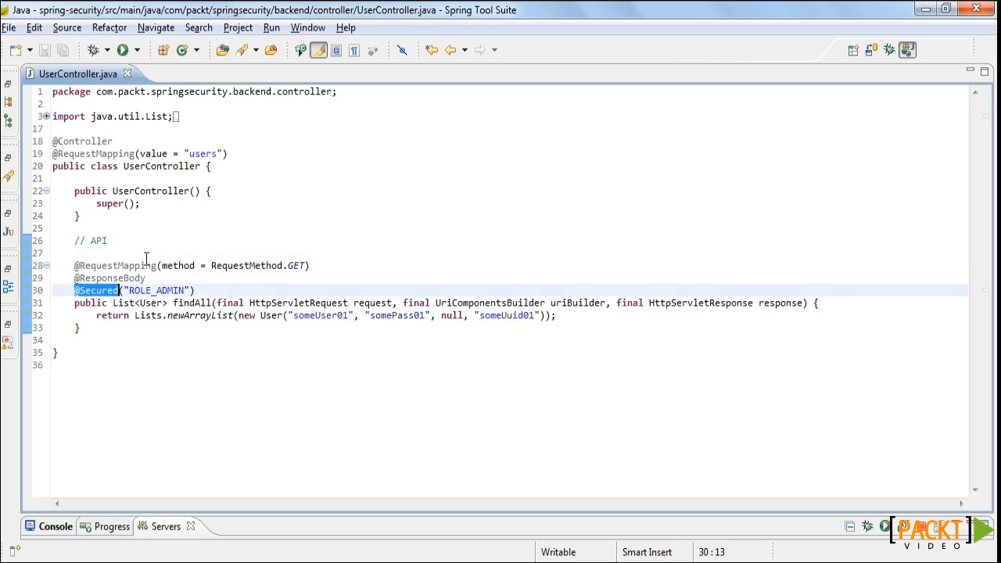
{"action": "left_click_drag", "start_coordinate": [129, 290], "coordinate": [186, 292]}
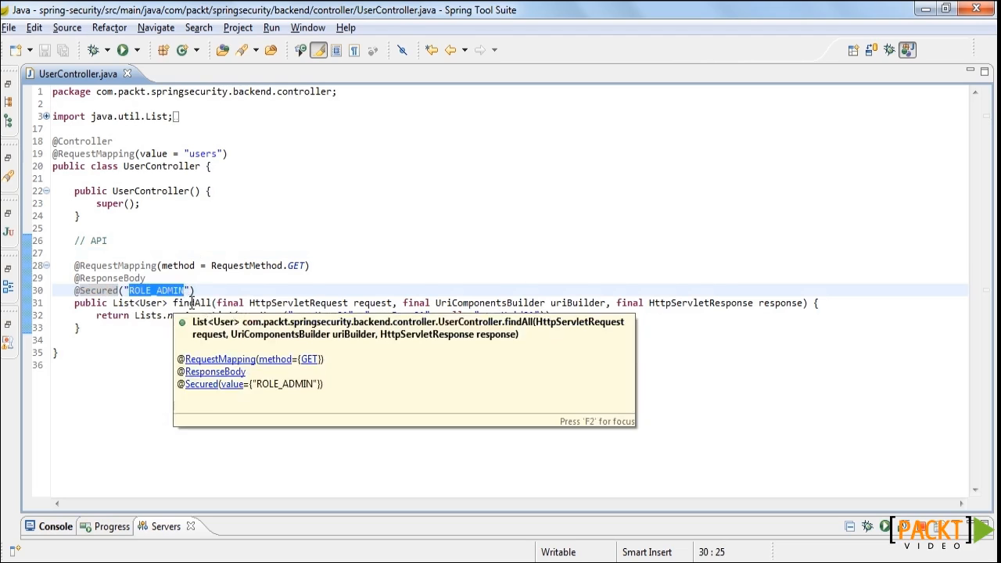
{"action": "double_click", "coordinate": [190, 302]}
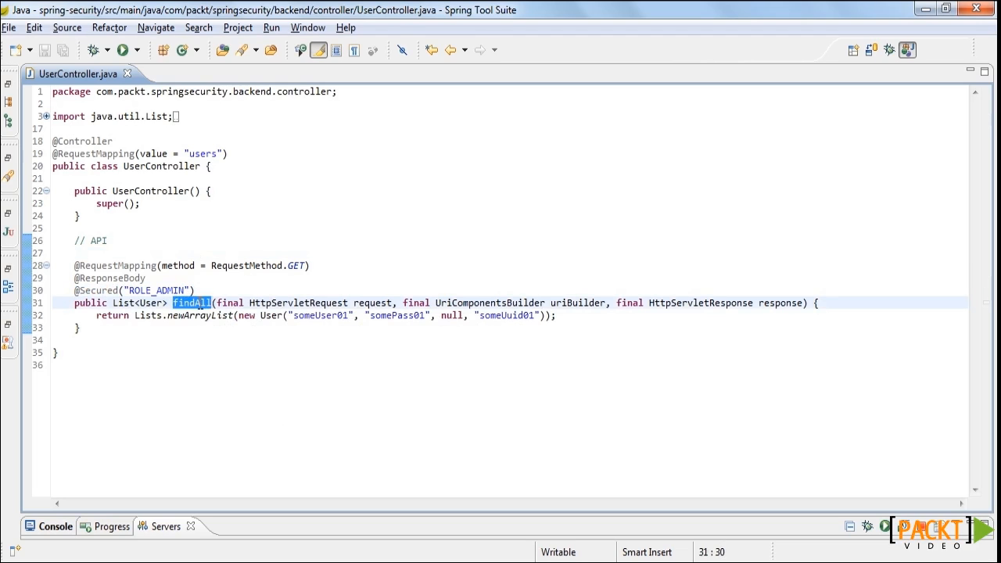
{"action": "left_click", "coordinate": [879, 526]}
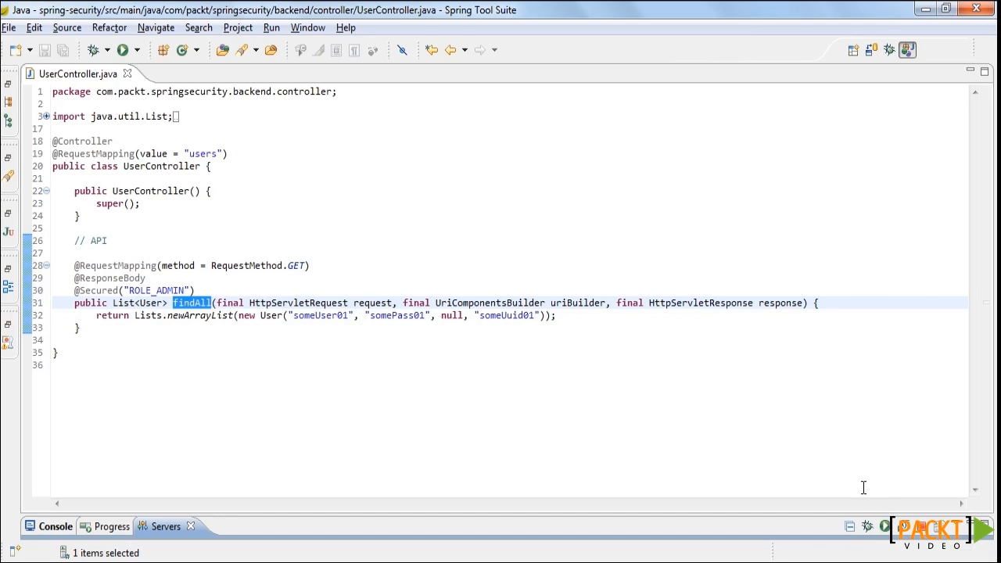
Step: Log in with the saved regular user account and view someUser01 on the Admin Users page
{"action": "key", "text": "alt+Tab"}
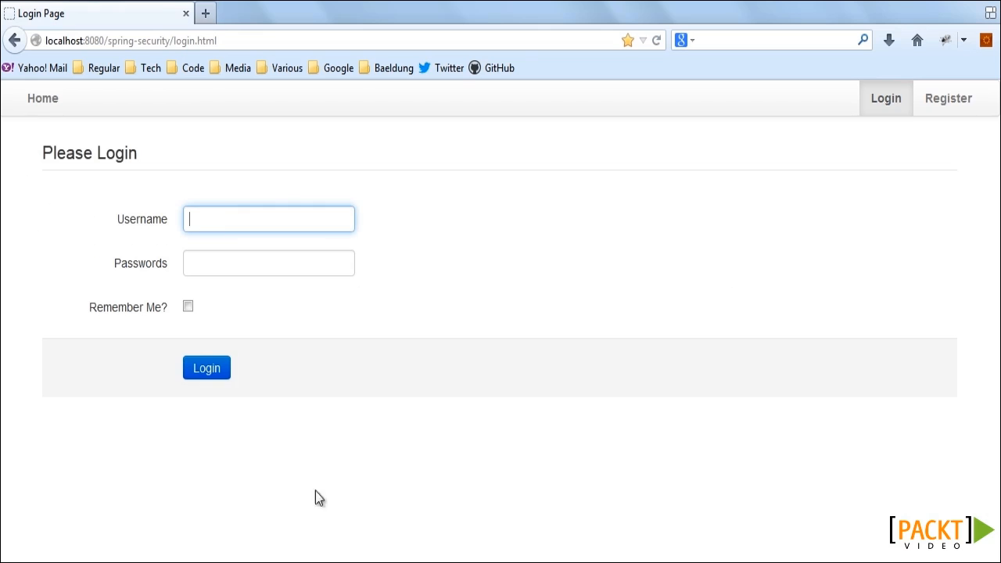
{"action": "left_click", "coordinate": [219, 219]}
{"action": "type", "text": "u"}
{"action": "left_click", "coordinate": [217, 241]}
{"action": "left_click", "coordinate": [213, 367]}
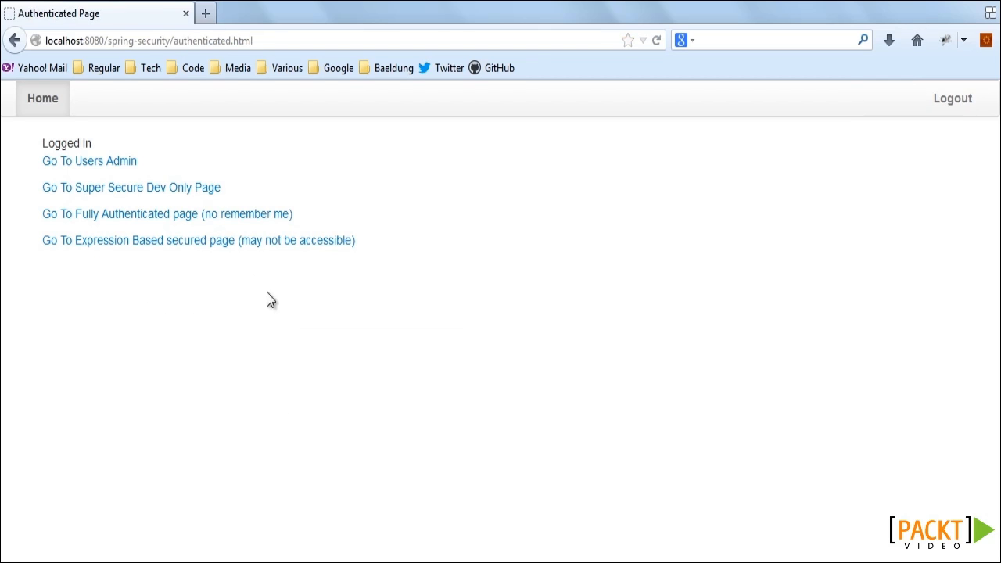
{"action": "left_click", "coordinate": [75, 161]}
{"action": "double_click", "coordinate": [81, 325]}
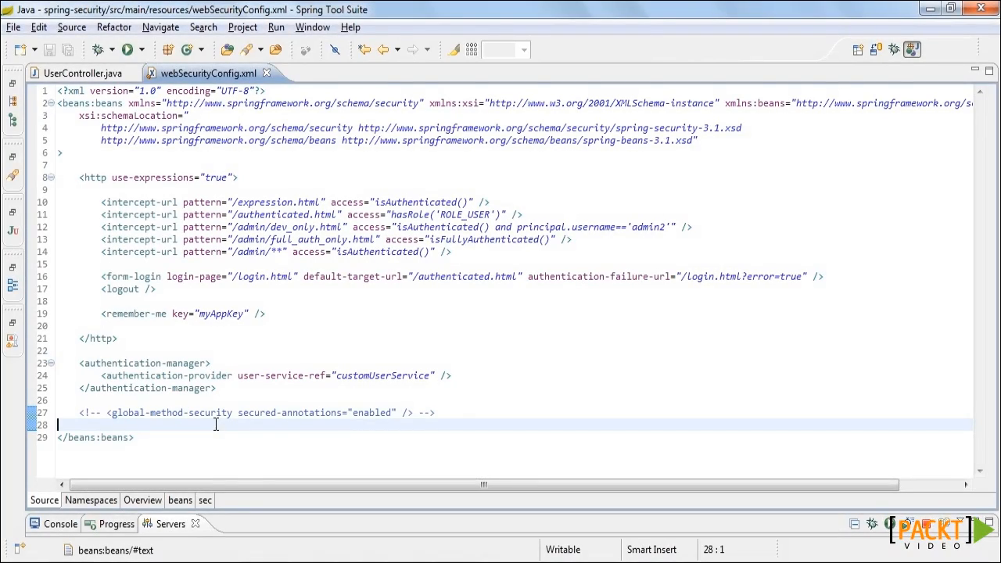
Step: Uncomment the global-method-security element with secured-annotations="enabled" and save webSecurityConfig.xml
{"action": "key", "text": "Delete"}
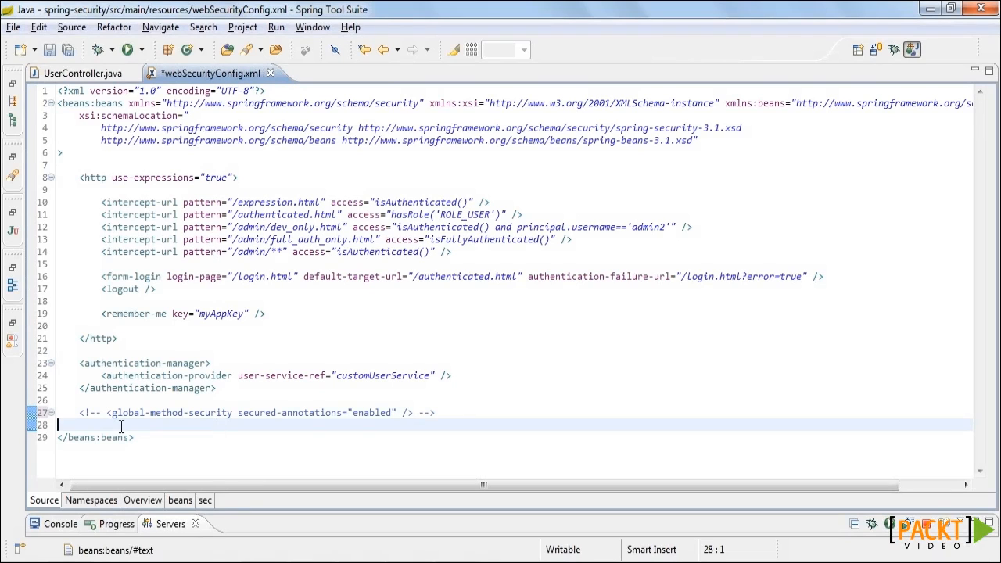
{"action": "left_click_drag", "start_coordinate": [82, 415], "coordinate": [447, 406]}
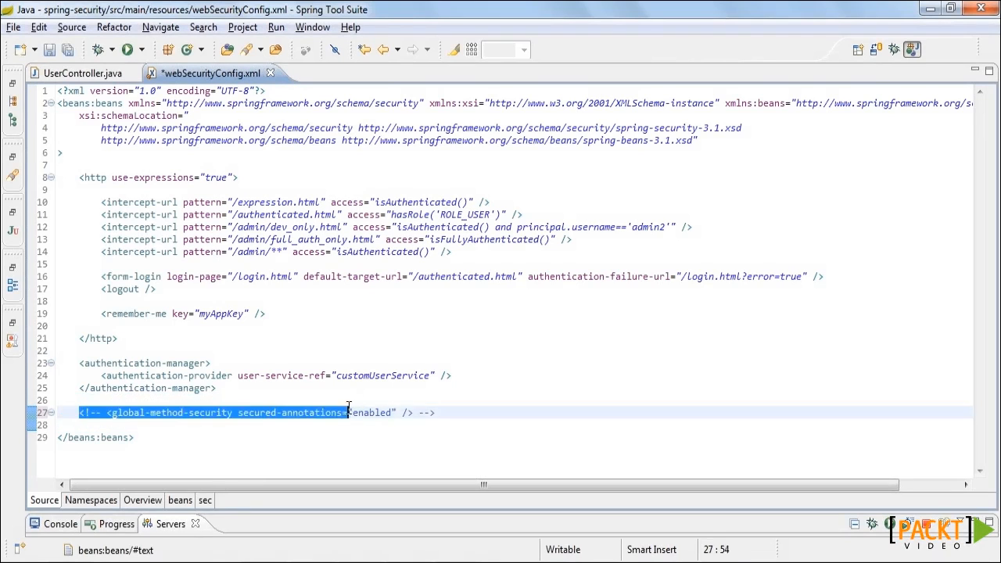
{"action": "key", "text": "ctrl+shift+c"}
{"action": "key", "text": "ctrl+s"}
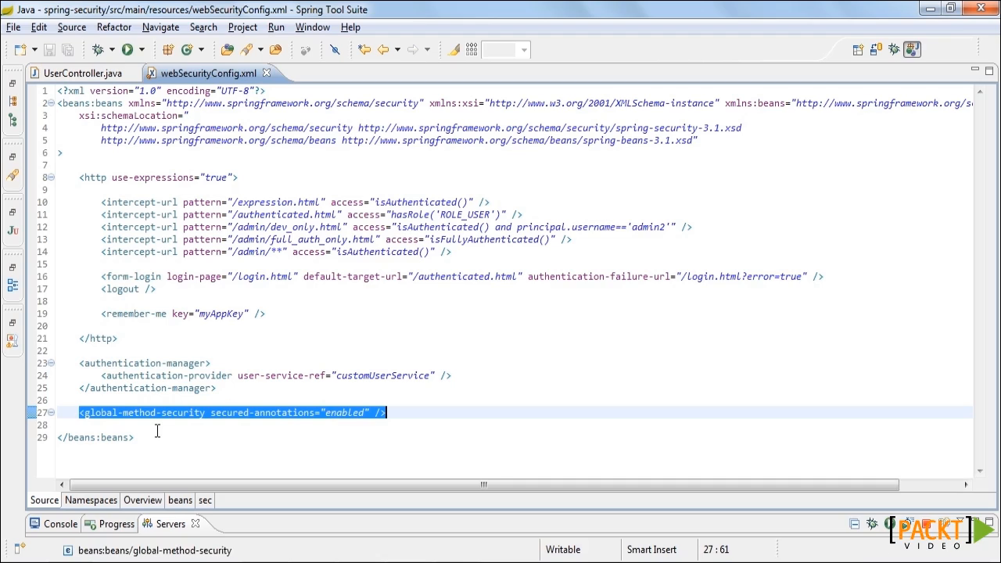
{"action": "left_click", "coordinate": [154, 424]}
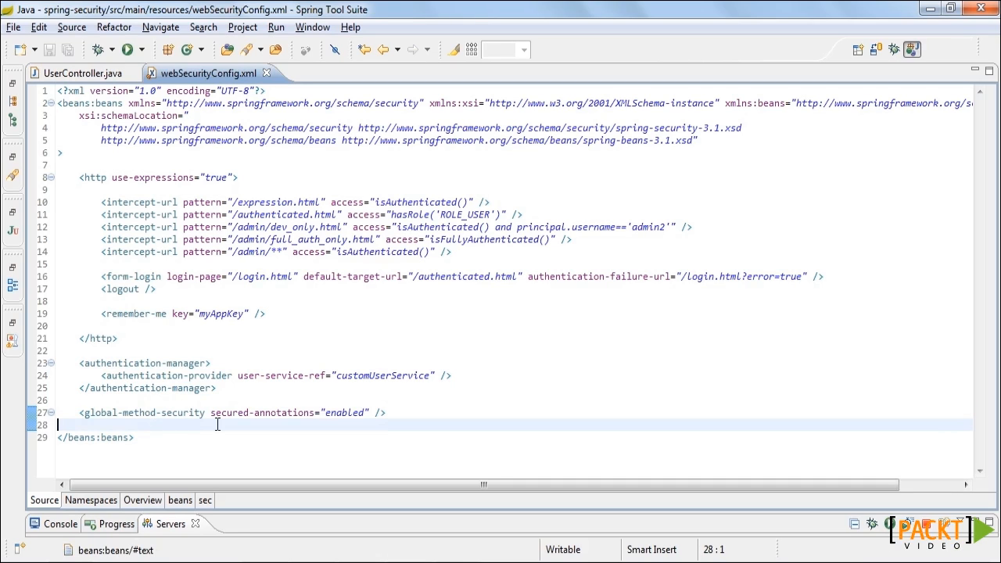
Step: Review the secured-annotations="enabled" attribute and restart the local server
{"action": "left_click_drag", "start_coordinate": [211, 412], "coordinate": [316, 412]}
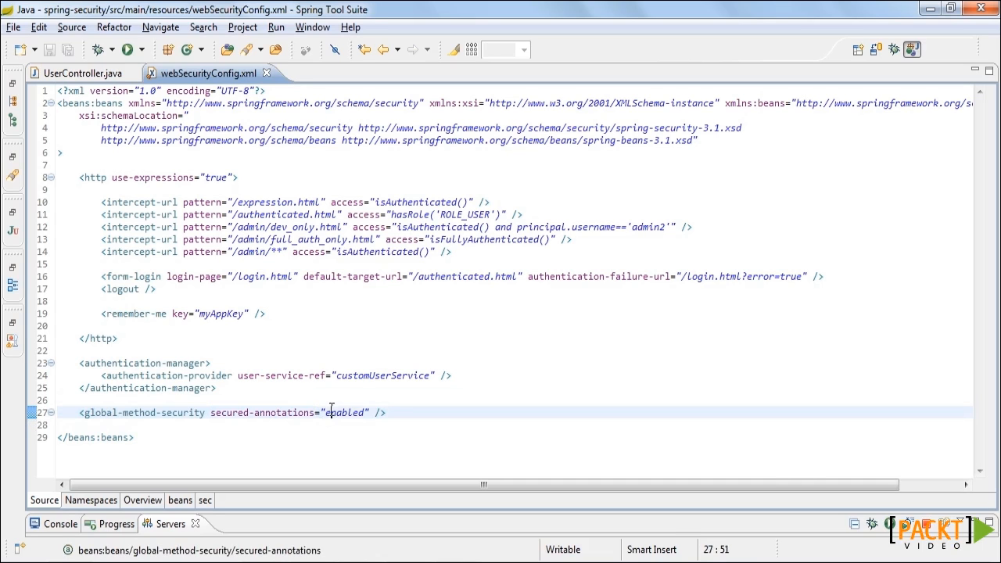
{"action": "double_click", "coordinate": [331, 412]}
{"action": "left_click", "coordinate": [480, 424]}
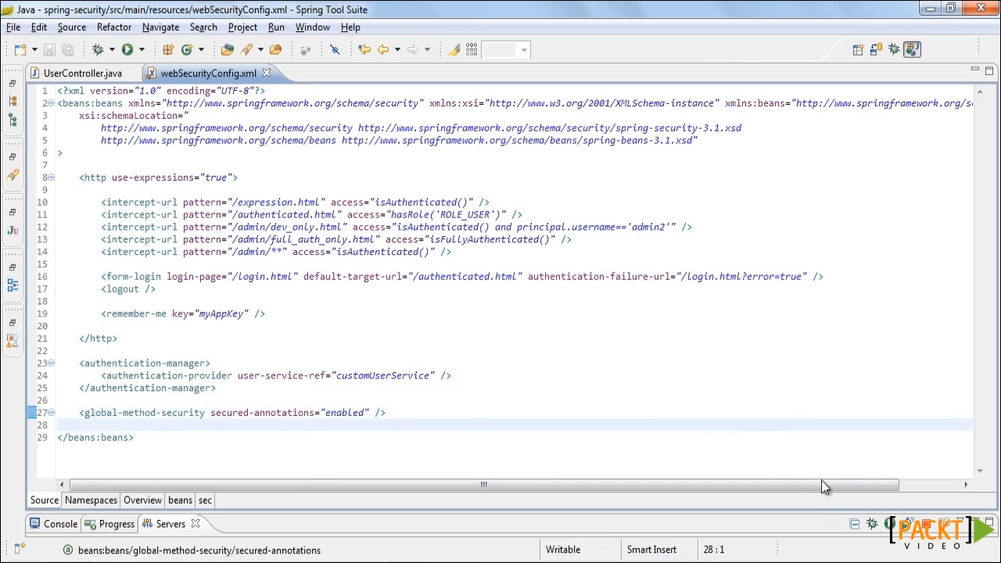
{"action": "left_click", "coordinate": [871, 523]}
{"action": "left_click", "coordinate": [479, 425]}
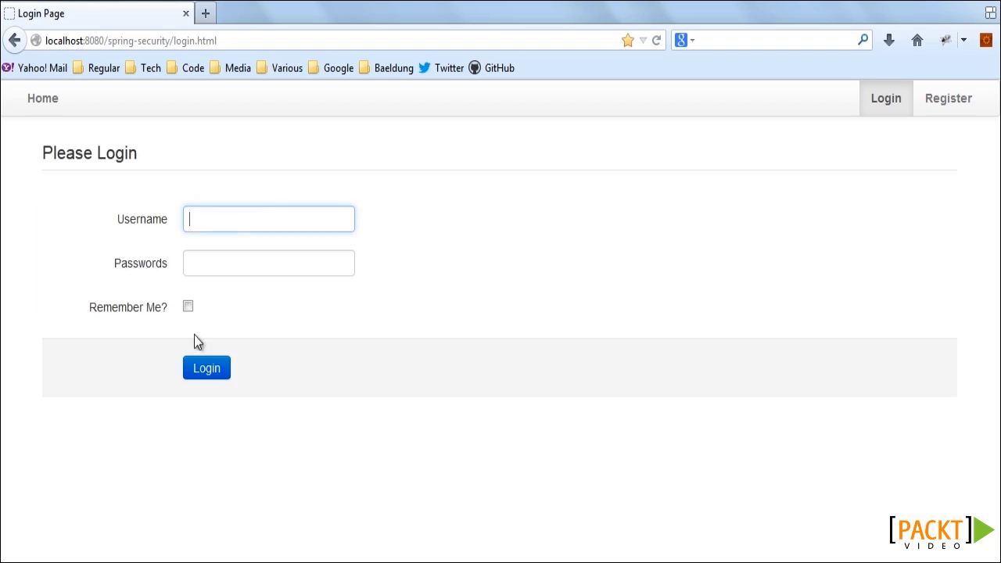
Step: Log in as the regular user and see 'Error to load Users' with an empty table on Admin Users
{"action": "left_click", "coordinate": [268, 219]}
{"action": "left_click", "coordinate": [234, 239]}
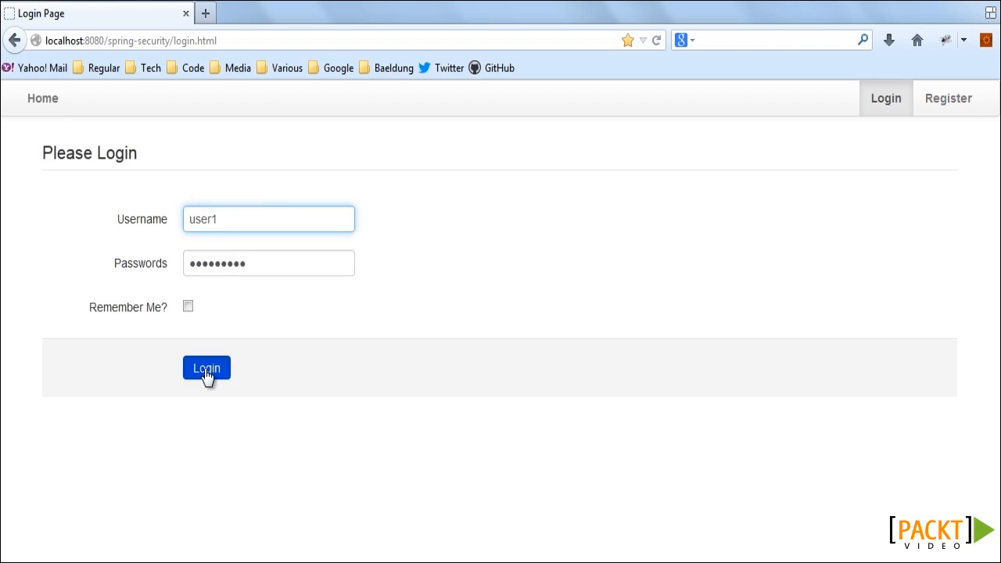
{"action": "left_click", "coordinate": [207, 368]}
{"action": "left_click", "coordinate": [109, 161]}
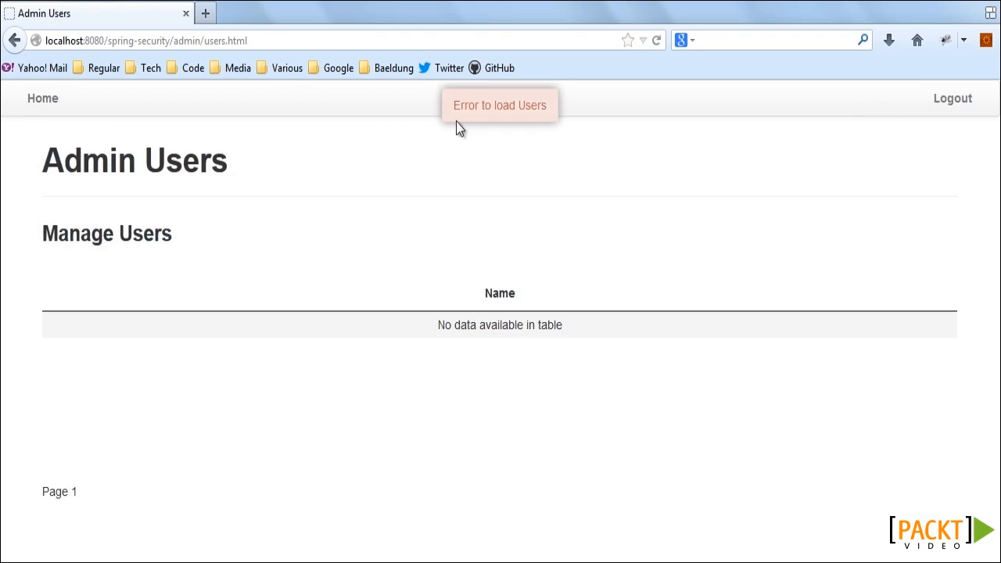
{"action": "left_click_drag", "start_coordinate": [453, 109], "coordinate": [565, 115]}
{"action": "left_click", "coordinate": [553, 105]}
{"action": "left_click_drag", "start_coordinate": [382, 317], "coordinate": [620, 319]}
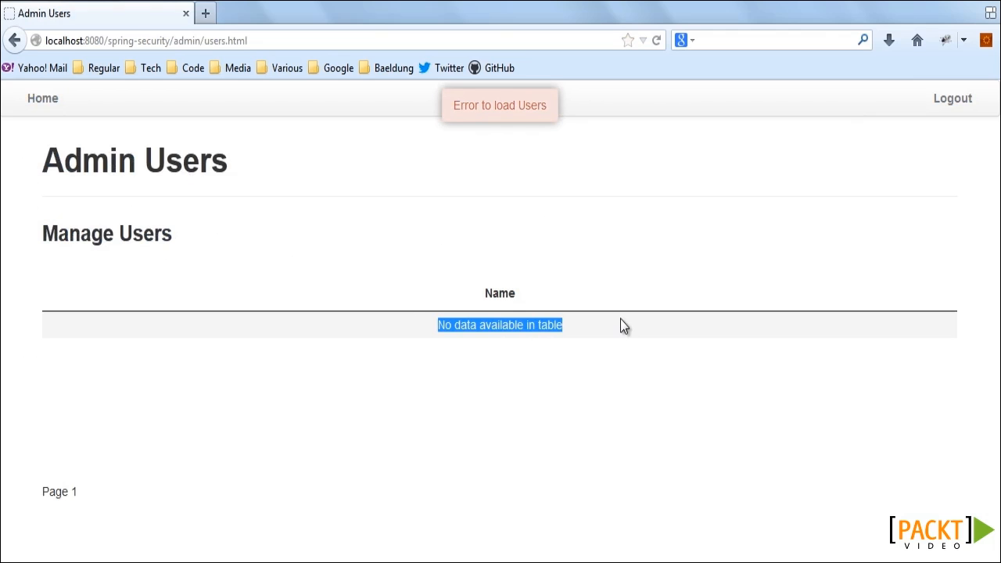
Step: Log out, log in as admin and see someUser01 listed on Admin Users
{"action": "left_click", "coordinate": [952, 98]}
{"action": "type", "text": "ad"}
{"action": "left_click", "coordinate": [226, 241]}
{"action": "left_click", "coordinate": [206, 368]}
{"action": "left_click", "coordinate": [117, 160]}
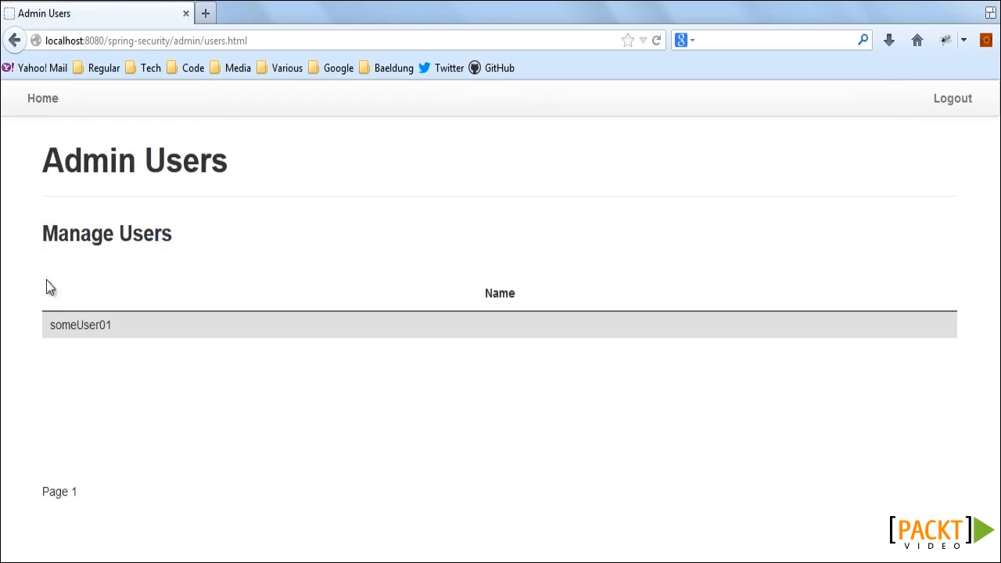
{"action": "left_click_drag", "start_coordinate": [47, 324], "coordinate": [259, 339]}
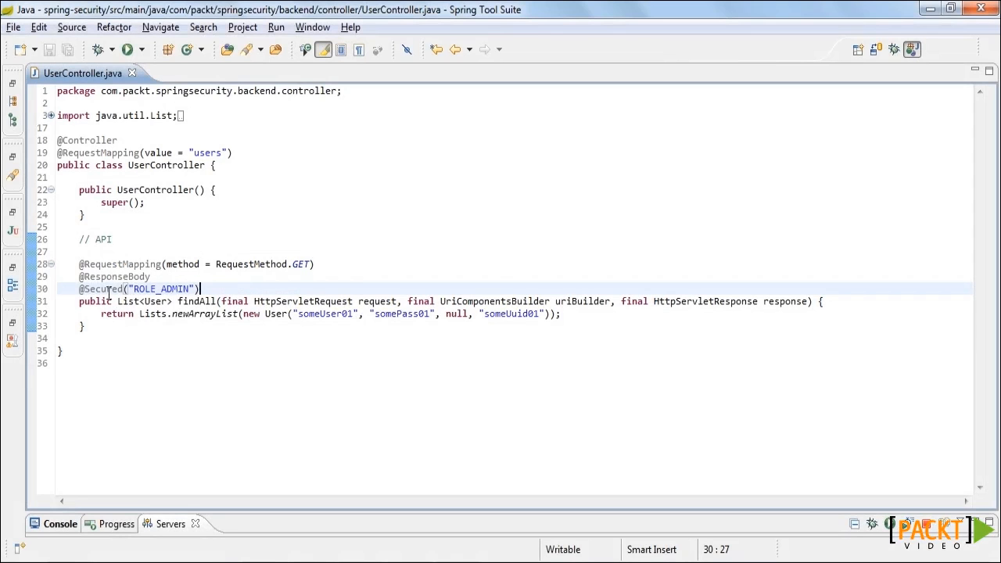
{"action": "double_click", "coordinate": [107, 289]}
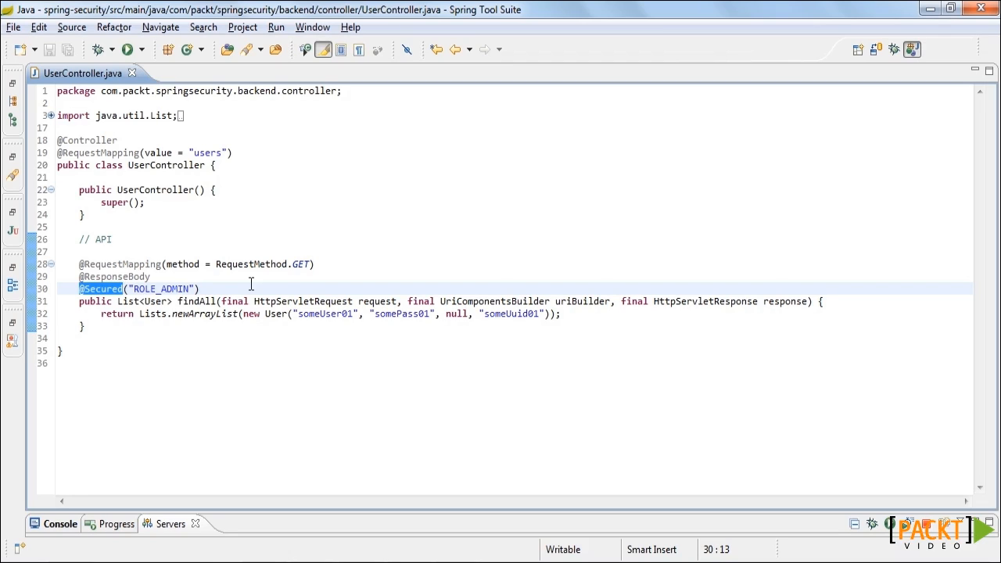
{"action": "key", "text": "shift+End"}
{"action": "key", "text": "ctrl+v"}
{"action": "key", "text": "ctrl+s"}
Step: Review the PreAuthorize annotation's hasRole expression and ROLE_ADMIN role name
{"action": "double_click", "coordinate": [117, 288]}
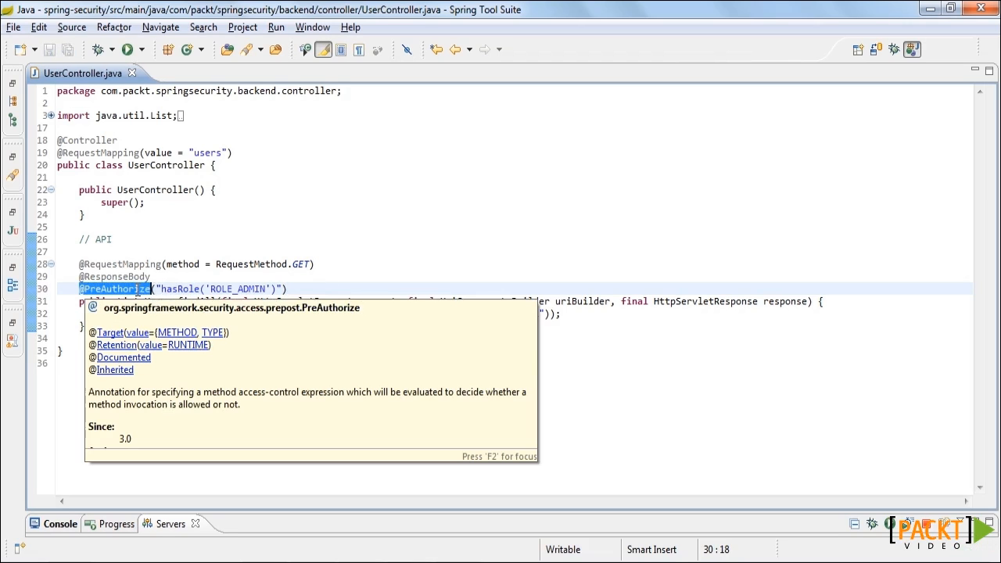
{"action": "left_click", "coordinate": [139, 288]}
{"action": "left_click_drag", "start_coordinate": [162, 288], "coordinate": [280, 288]}
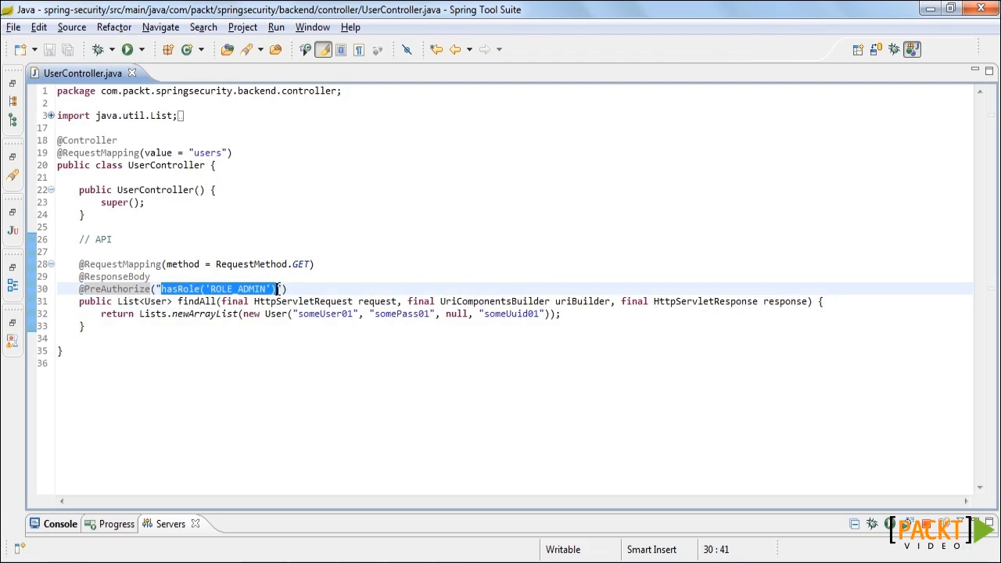
{"action": "left_click", "coordinate": [175, 289]}
{"action": "double_click", "coordinate": [179, 289]}
{"action": "left_click_drag", "start_coordinate": [209, 288], "coordinate": [266, 289]}
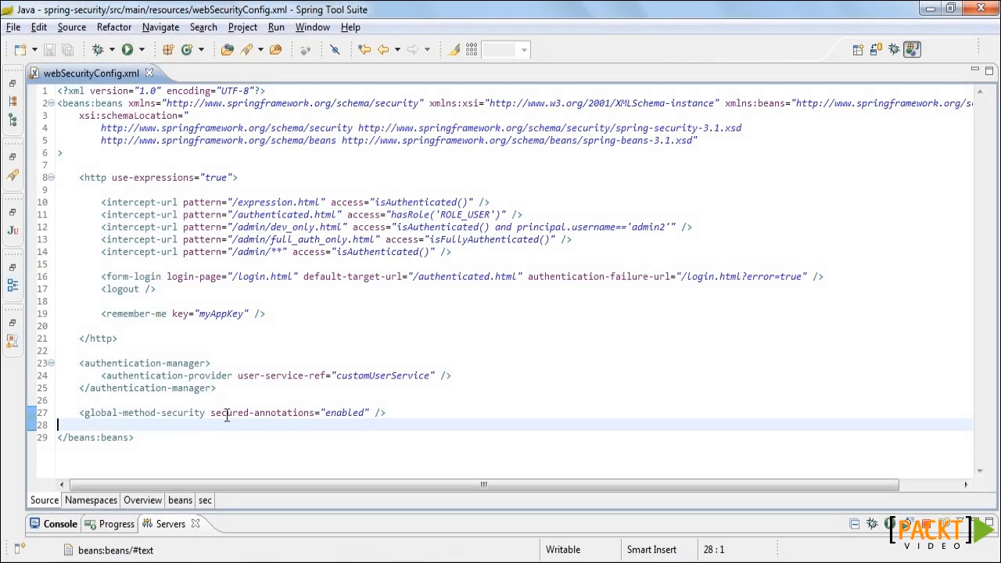
Step: Add pre-post-annotations="enabled" before secured-annotations on global-method-security and save
{"action": "double_click", "coordinate": [225, 412]}
{"action": "left_click", "coordinate": [210, 412]}
{"action": "type", "text": "pre-post-annotations=\"enabled\""}
{"action": "key", "text": "Delete"}
{"action": "key", "text": "ctrl+s"}
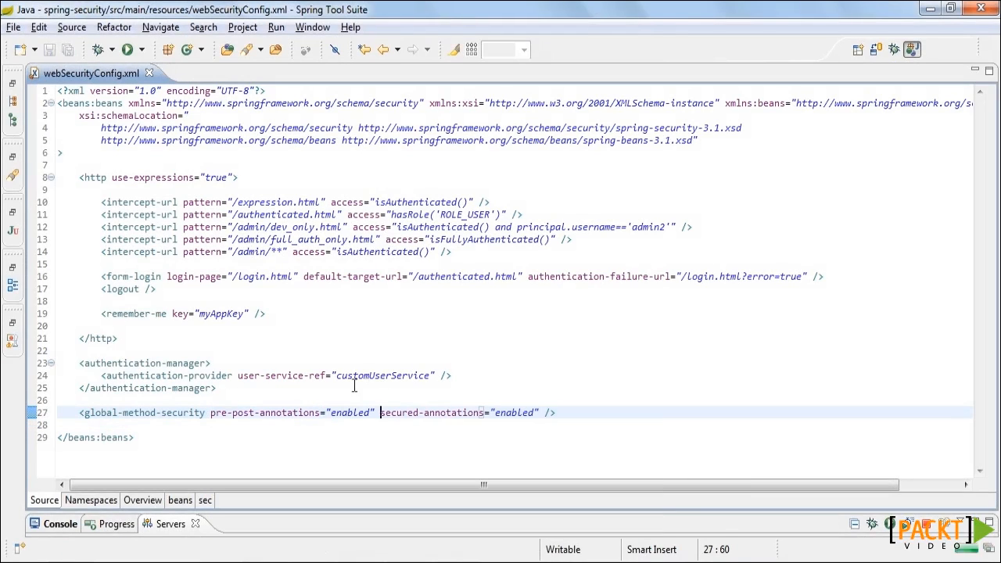
Step: Review the global-method-security element and restart the local server with Ctrl+Alt+R
{"action": "double_click", "coordinate": [251, 412]}
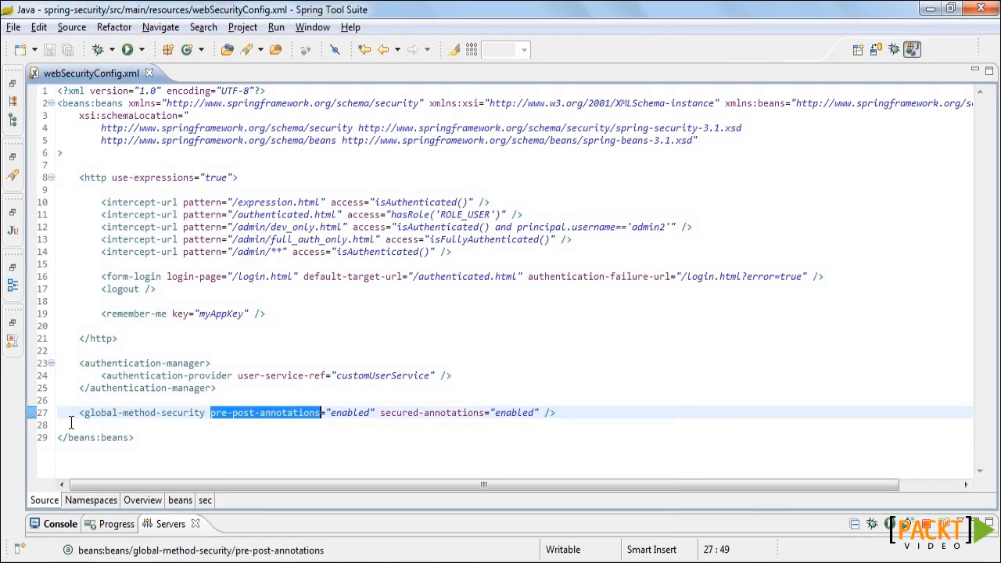
{"action": "left_click_drag", "start_coordinate": [86, 411], "coordinate": [205, 412]}
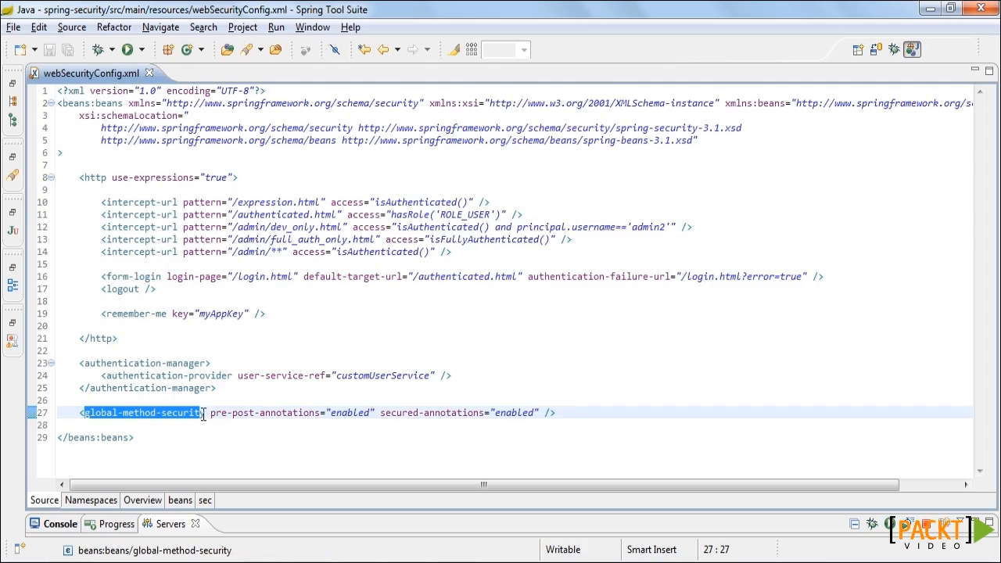
{"action": "key", "text": "ctrl+alt+r"}
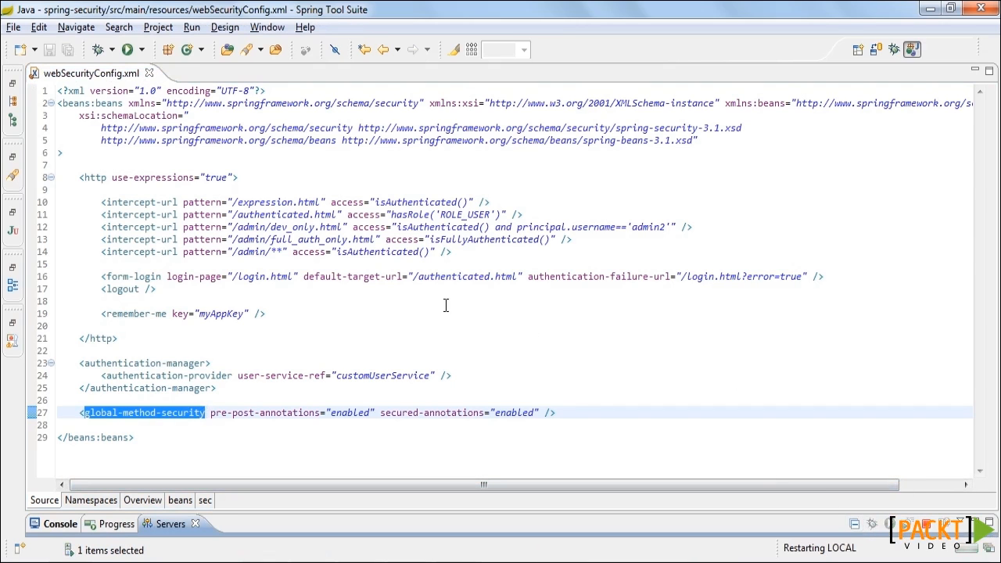
{"action": "left_click", "coordinate": [556, 412]}
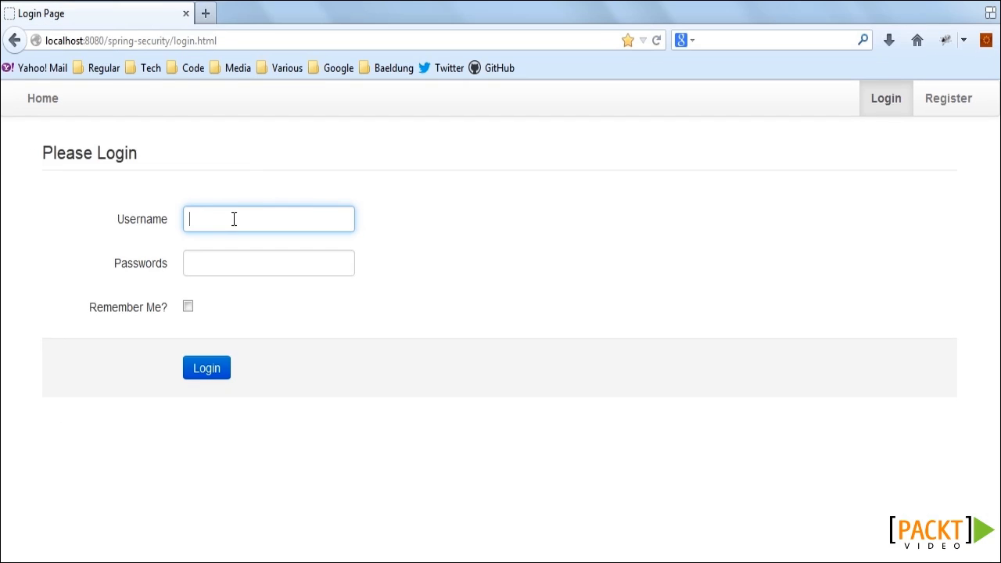
Step: Log in as user1 and see 'Error to load Users' on the Admin Users page
{"action": "left_click", "coordinate": [233, 219]}
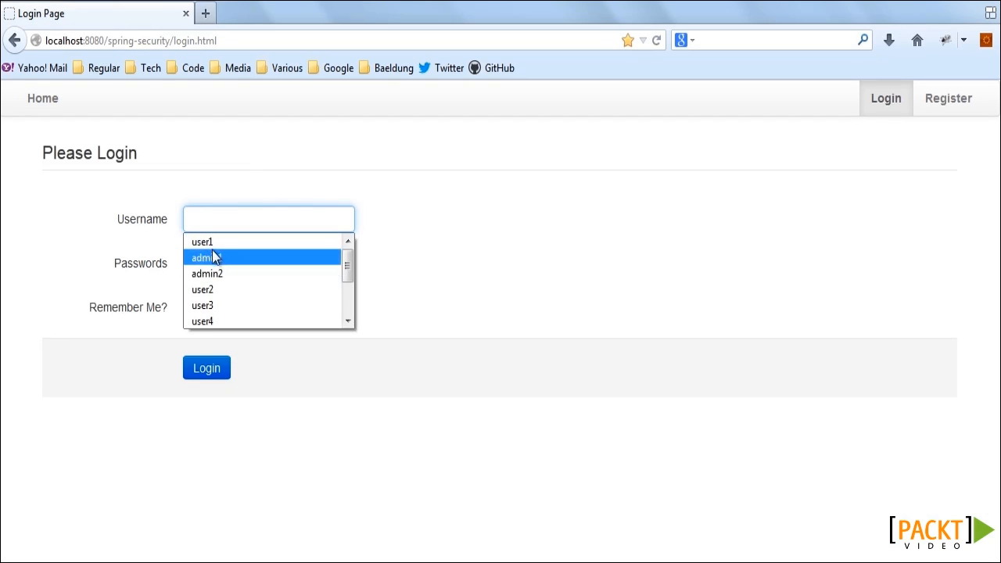
{"action": "left_click", "coordinate": [202, 241]}
{"action": "key", "text": "Return"}
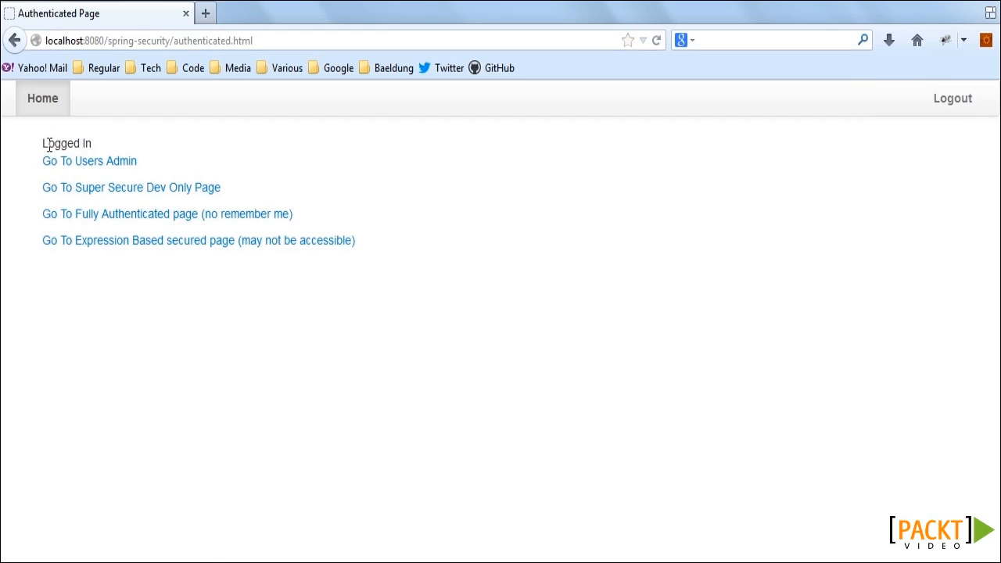
{"action": "left_click", "coordinate": [105, 161]}
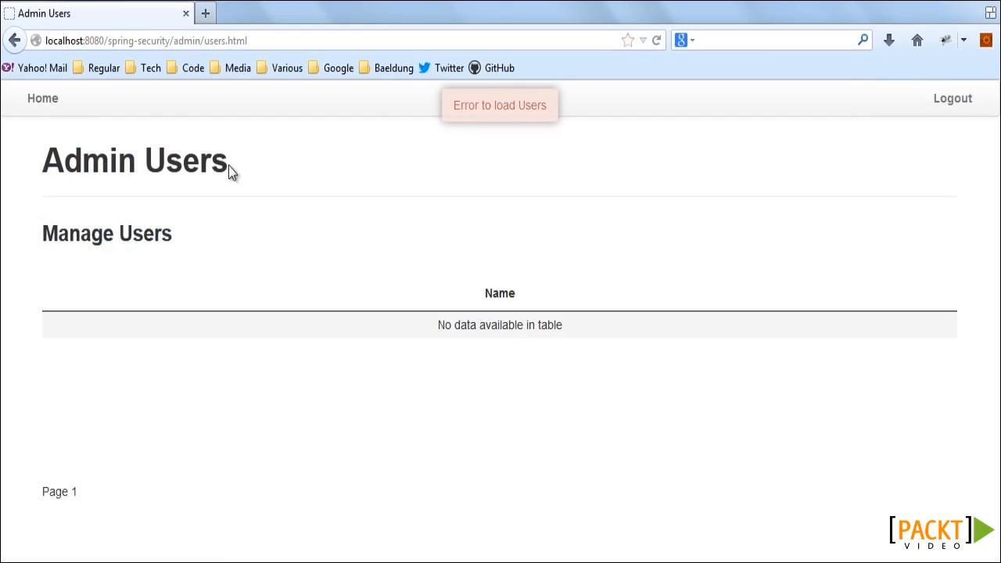
{"action": "left_click_drag", "start_coordinate": [452, 106], "coordinate": [553, 114]}
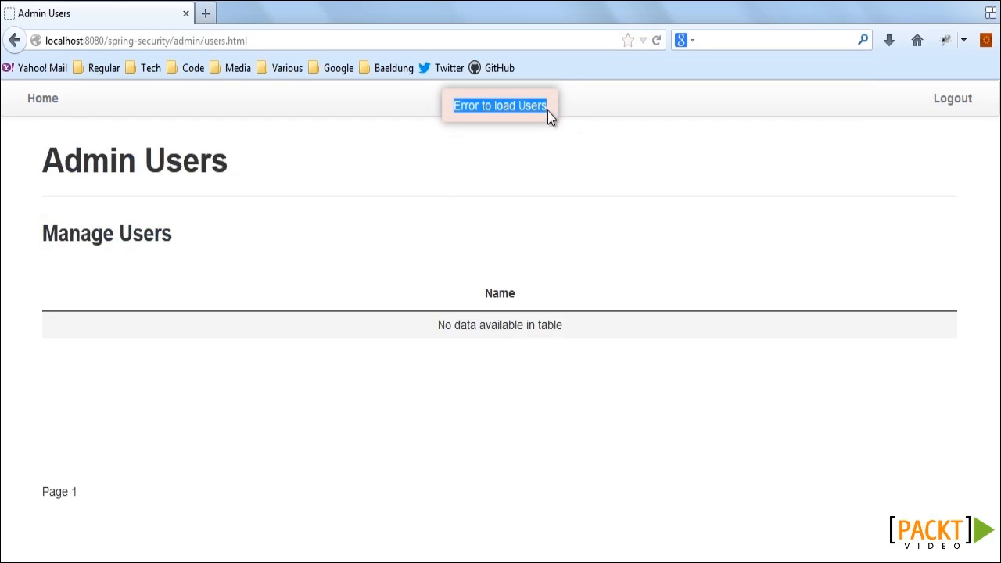
{"action": "double_click", "coordinate": [540, 106]}
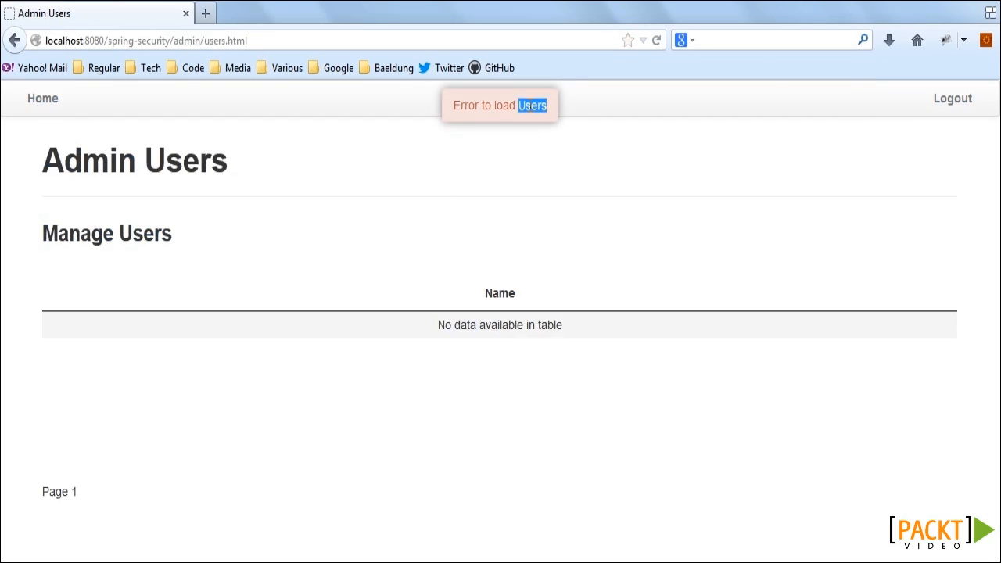
Step: Log out, log in as admin1 and see someUser01 listed on Admin Users
{"action": "left_click", "coordinate": [952, 98]}
{"action": "left_click", "coordinate": [886, 98]}
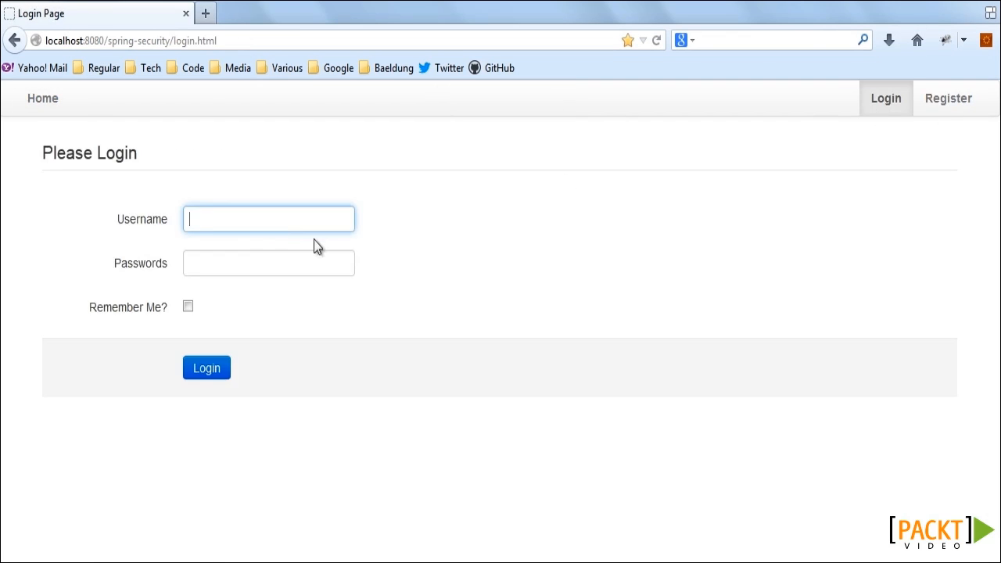
{"action": "left_click", "coordinate": [268, 219]}
{"action": "type", "text": "ad"}
{"action": "left_click", "coordinate": [217, 242]}
{"action": "left_click", "coordinate": [206, 368]}
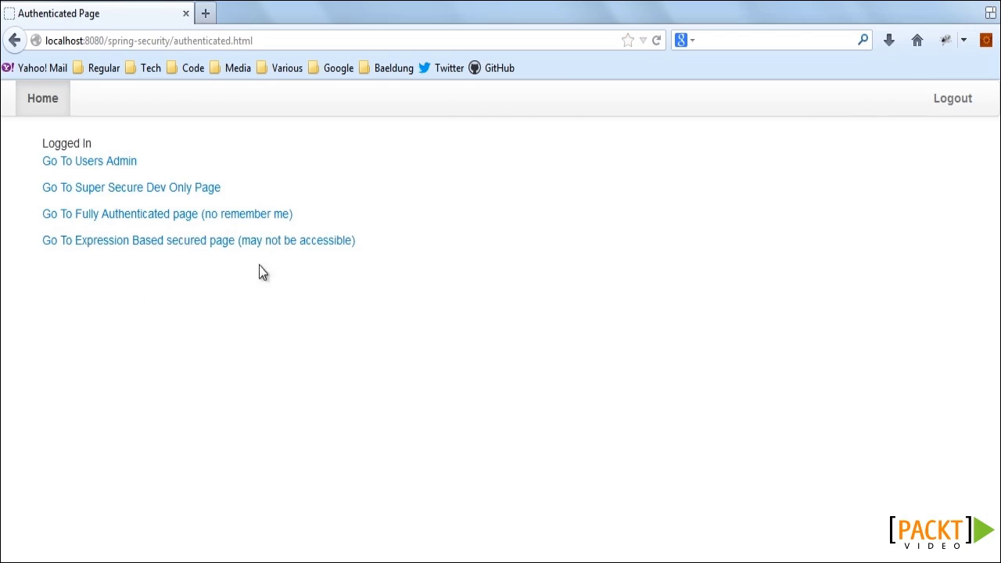
{"action": "left_click", "coordinate": [95, 162]}
{"action": "left_click_drag", "start_coordinate": [47, 327], "coordinate": [188, 333]}
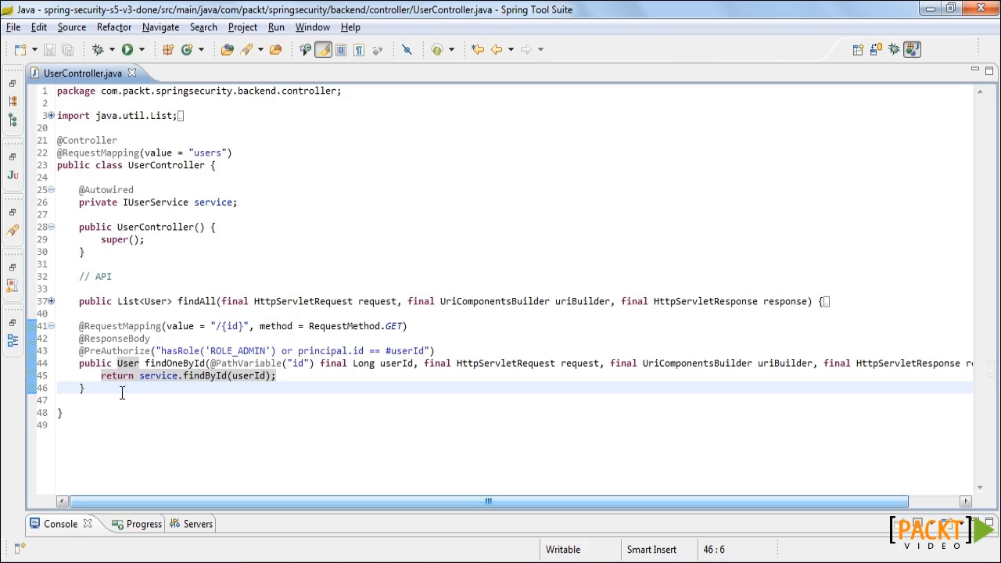
{"action": "left_click_drag", "start_coordinate": [162, 350], "coordinate": [430, 350]}
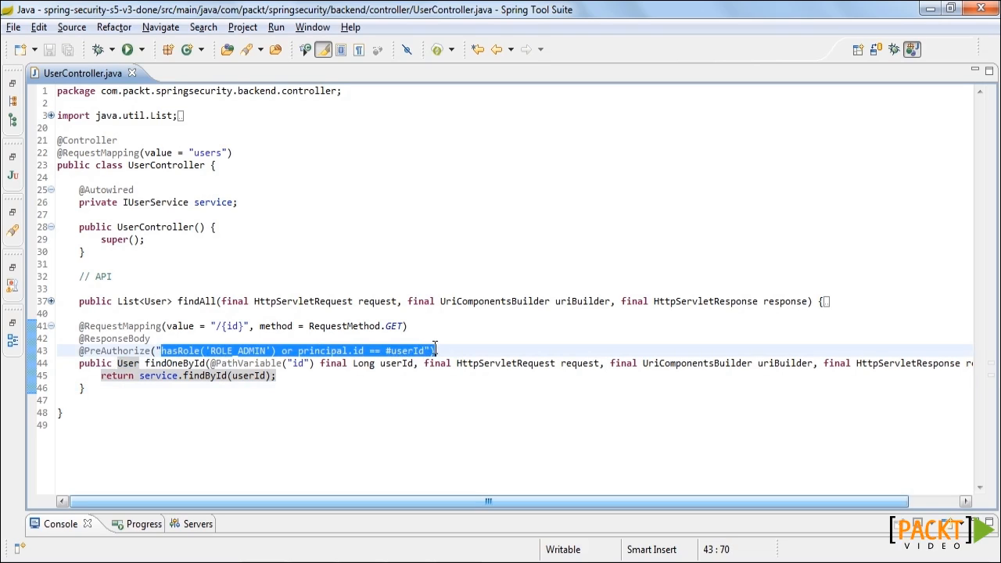
{"action": "key", "text": "Left"}
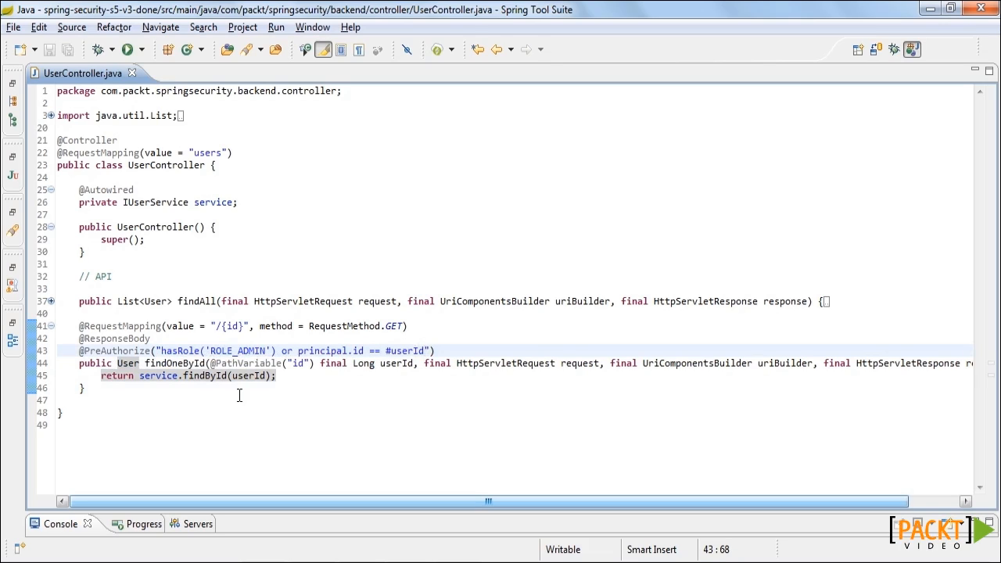
{"action": "left_click_drag", "start_coordinate": [282, 350], "coordinate": [295, 352]}
{"action": "left_click_drag", "start_coordinate": [162, 350], "coordinate": [413, 351]}
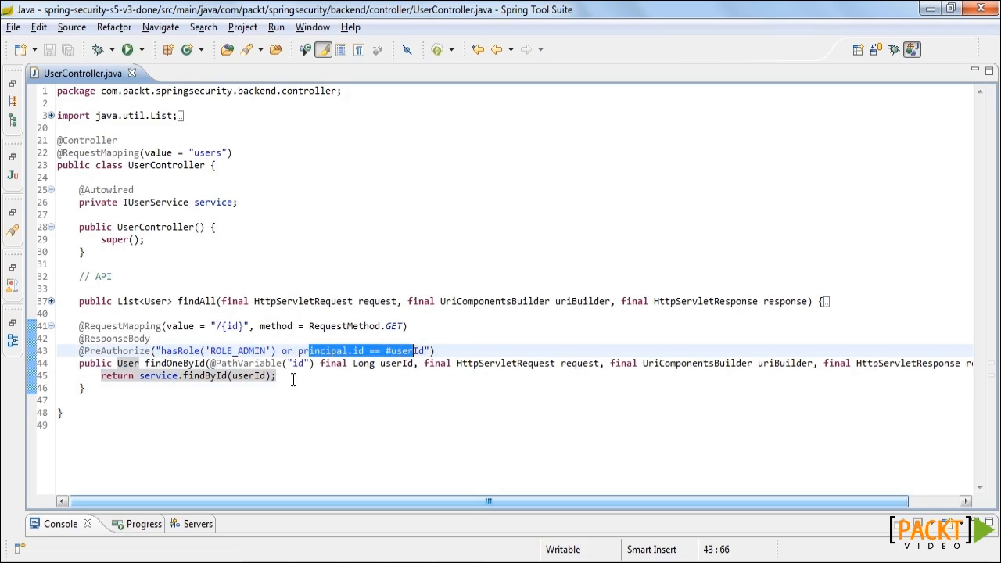
{"action": "left_click", "coordinate": [162, 389]}
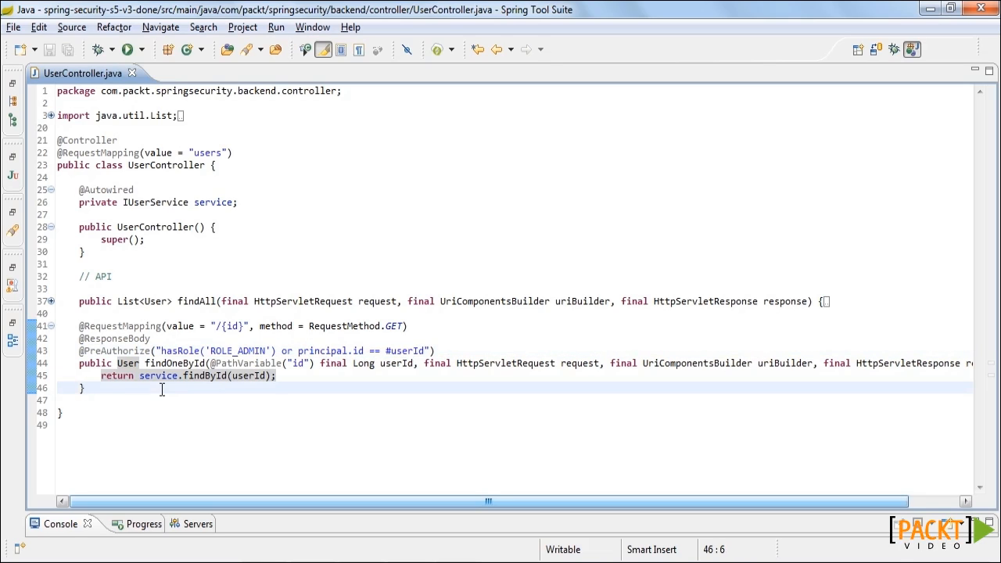
{"action": "left_click_drag", "start_coordinate": [168, 350], "coordinate": [271, 350]}
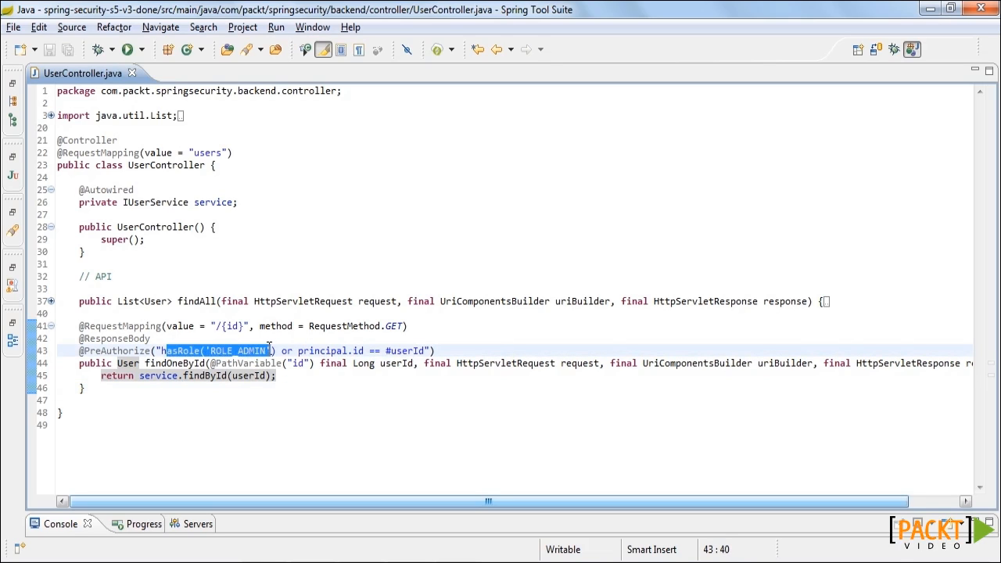
{"action": "double_click", "coordinate": [180, 350]}
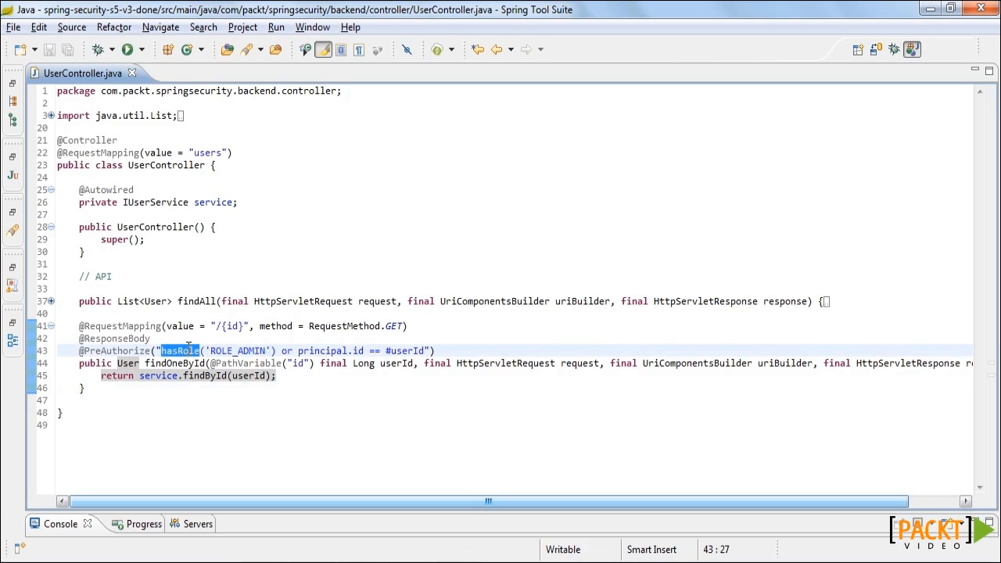
{"action": "left_click", "coordinate": [297, 351]}
{"action": "mouse_move", "coordinate": [300, 350]}
{"action": "left_mouse_down"}
{"action": "mouse_move", "coordinate": [431, 351]}
{"action": "mouse_move", "coordinate": [322, 354]}
{"action": "left_mouse_up"}
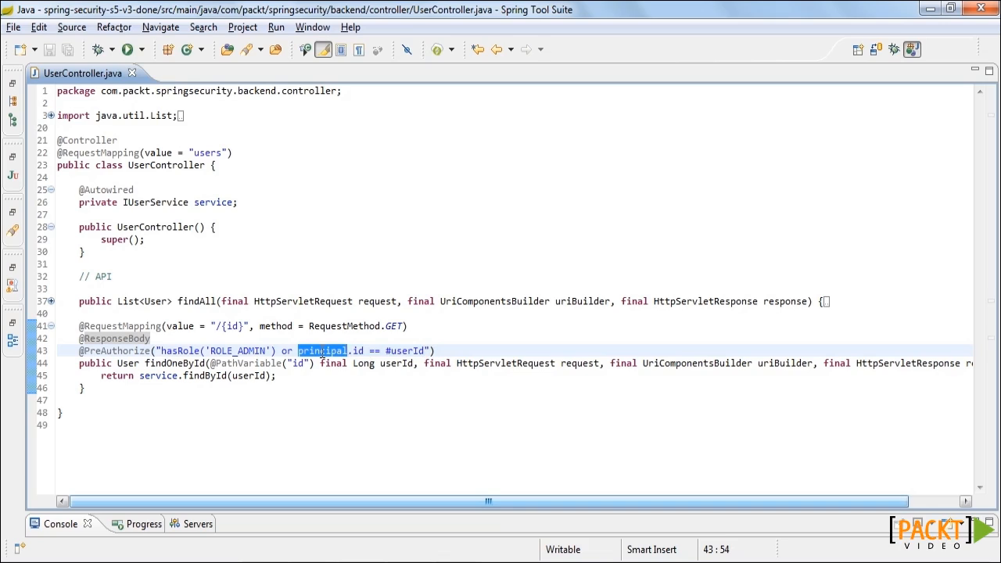
{"action": "double_click", "coordinate": [404, 350]}
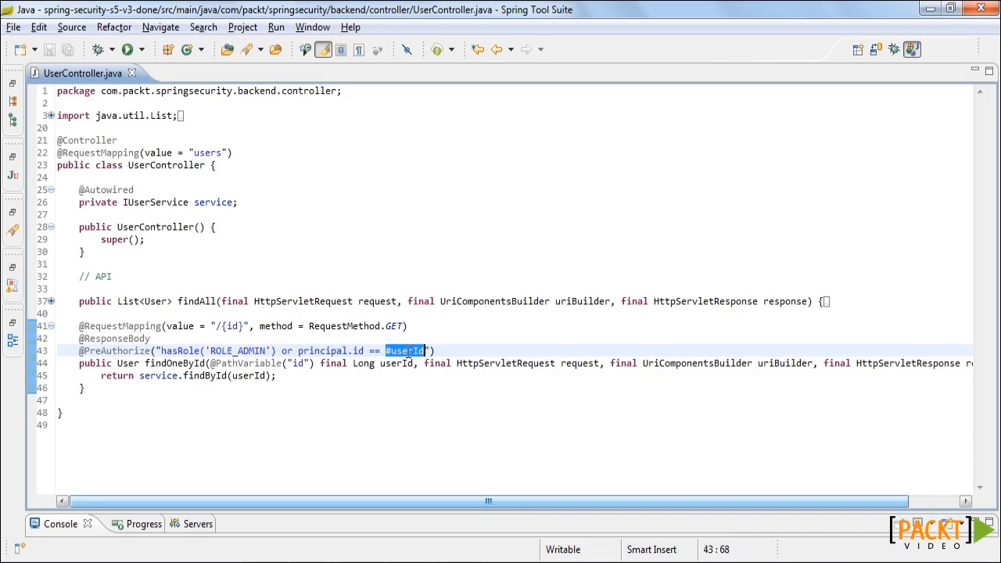
{"action": "left_click_drag", "start_coordinate": [385, 350], "coordinate": [391, 350]}
{"action": "double_click", "coordinate": [173, 363]}
{"action": "left_click", "coordinate": [397, 363]}
{"action": "double_click", "coordinate": [397, 363]}
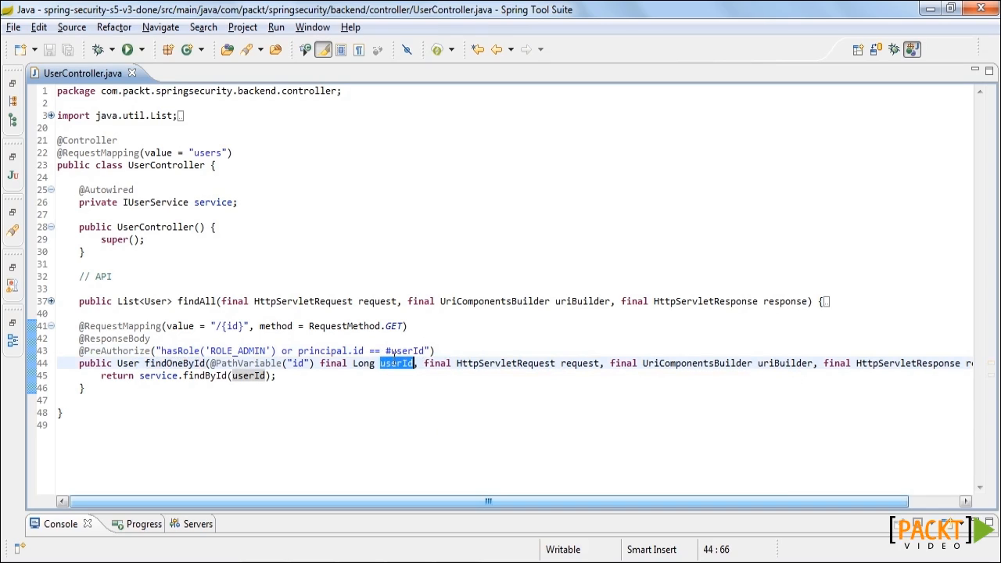
{"action": "left_click", "coordinate": [403, 350]}
{"action": "double_click", "coordinate": [403, 350]}
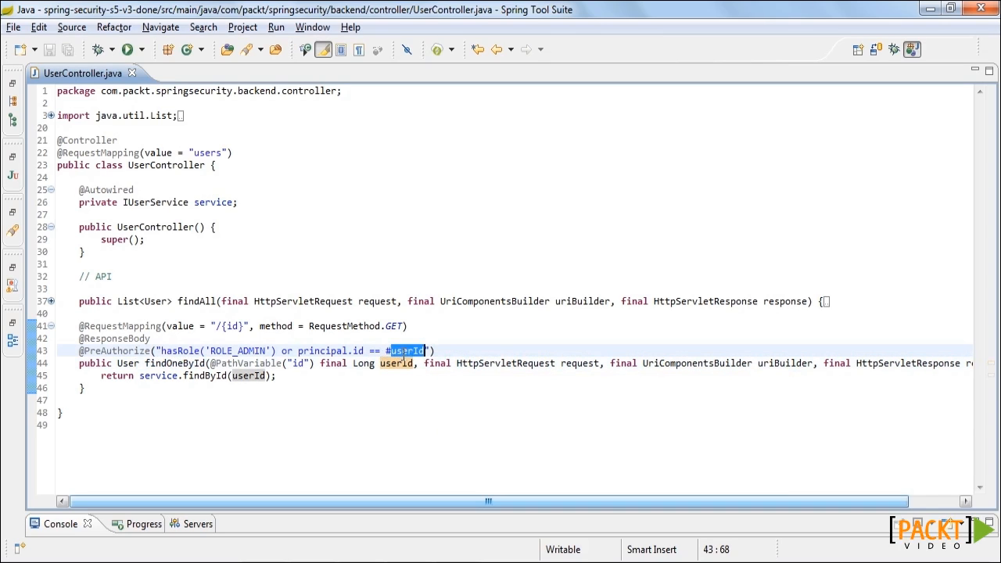
{"action": "double_click", "coordinate": [397, 363]}
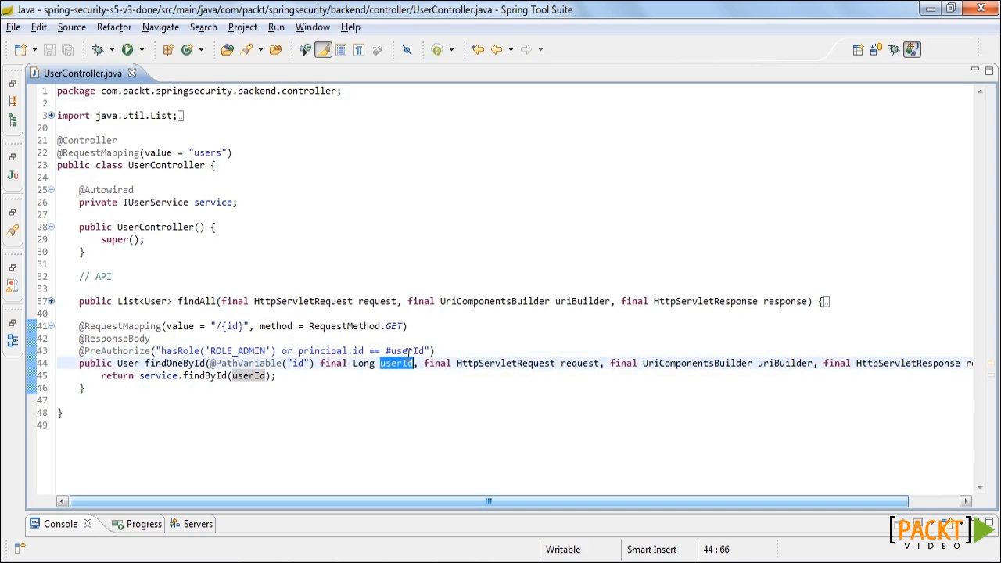
{"action": "left_click", "coordinate": [440, 350]}
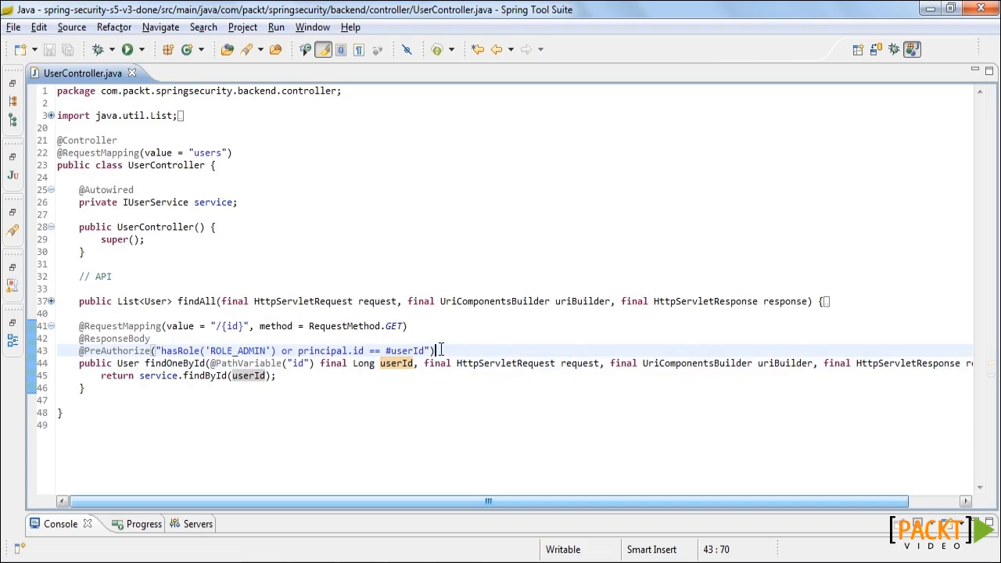